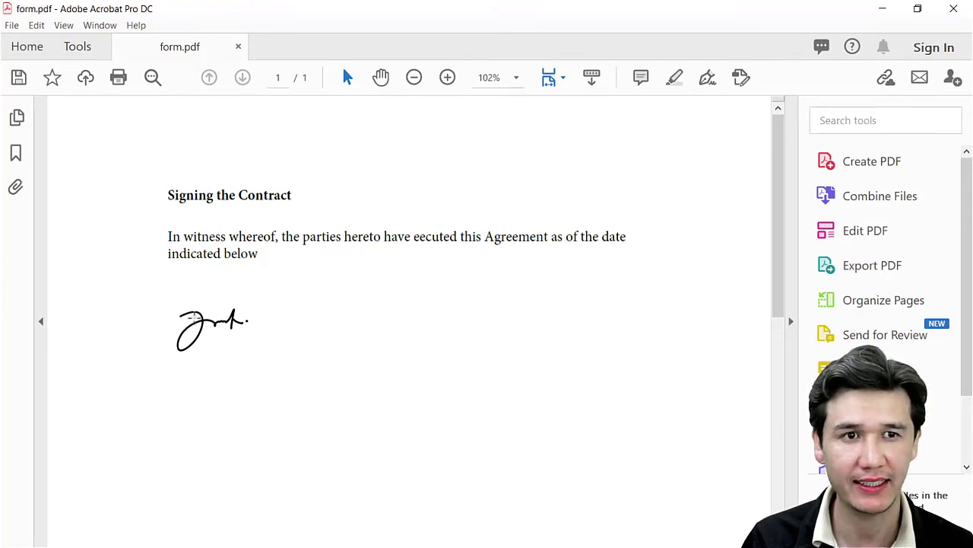
Open Fill & Sign for the document and remove the saved black initials from the stored signatures
{"action": "left_click", "coordinate": [202, 320]}
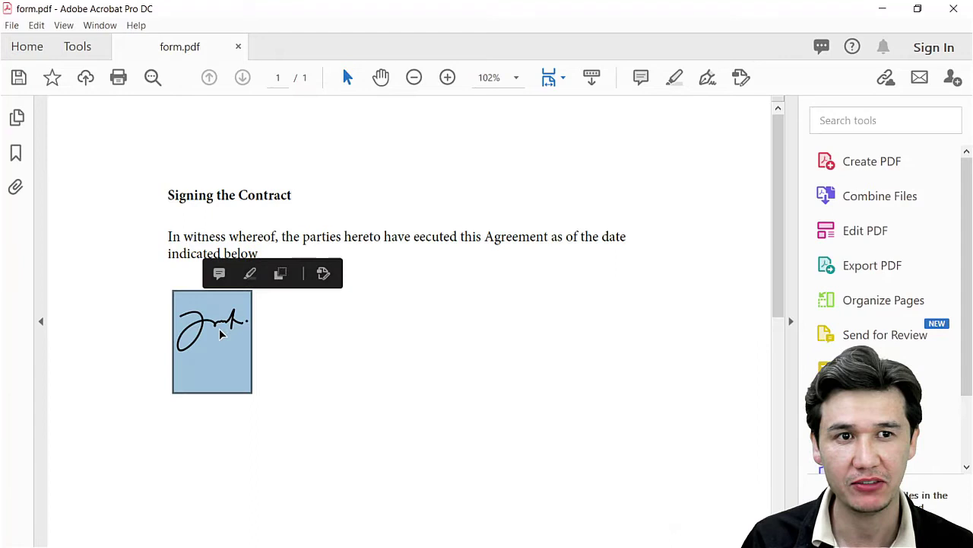
{"action": "left_click", "coordinate": [280, 327]}
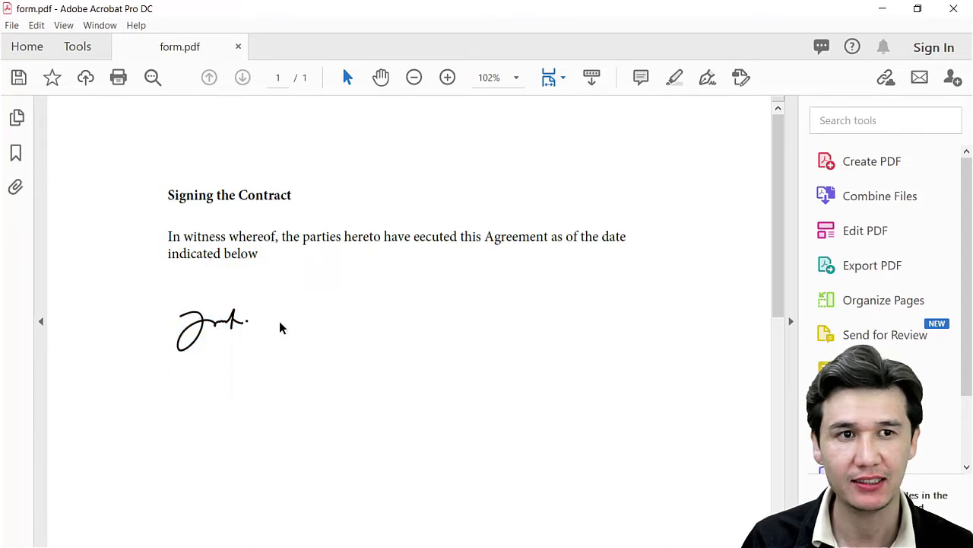
{"action": "left_click", "coordinate": [707, 83]}
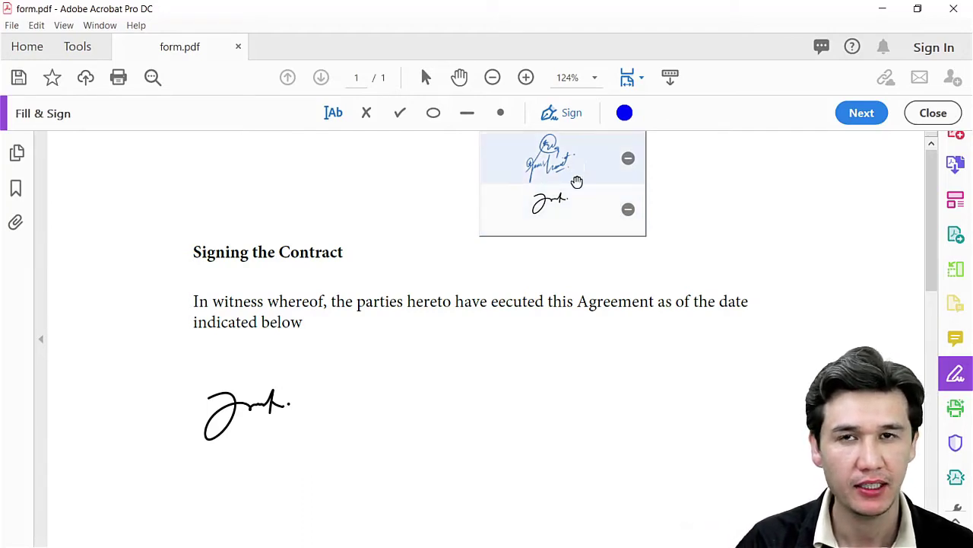
{"action": "left_click", "coordinate": [627, 213]}
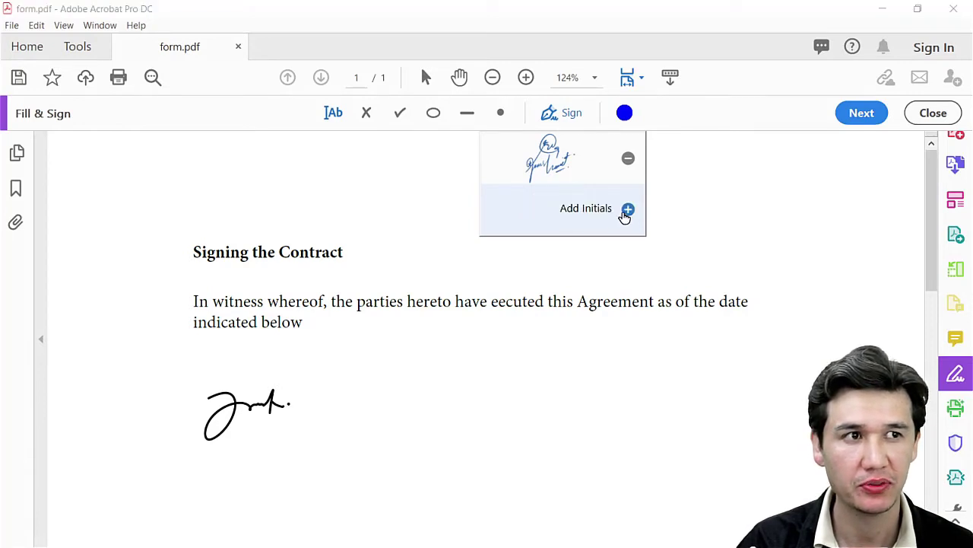
Start adding new initials and choose to draw them by hand, keeping them set to be saved
{"action": "left_click", "coordinate": [628, 213]}
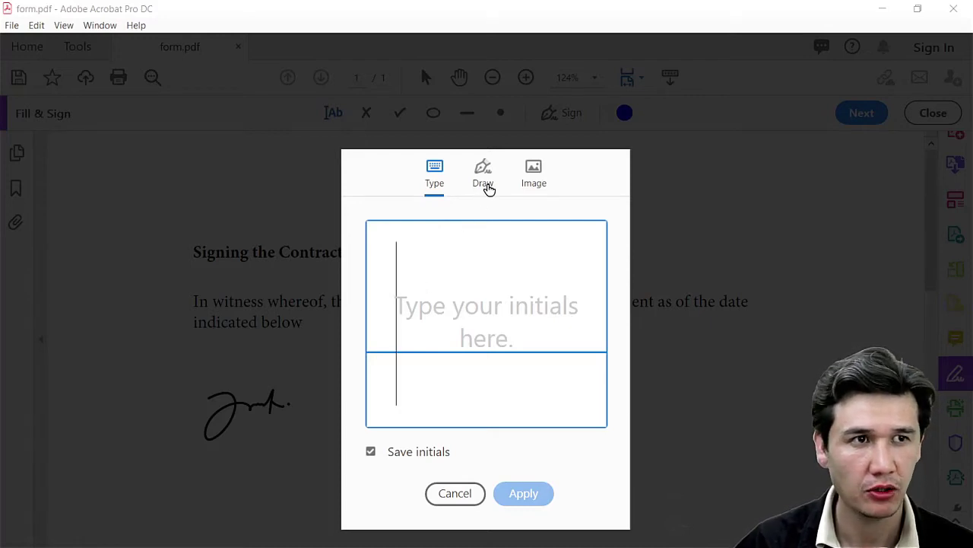
{"action": "left_click", "coordinate": [489, 188]}
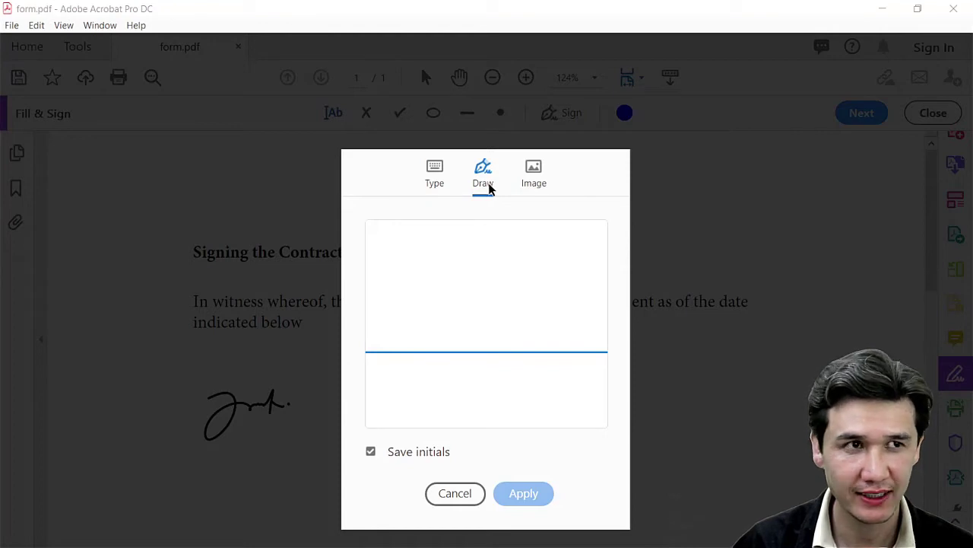
{"action": "left_click", "coordinate": [530, 186]}
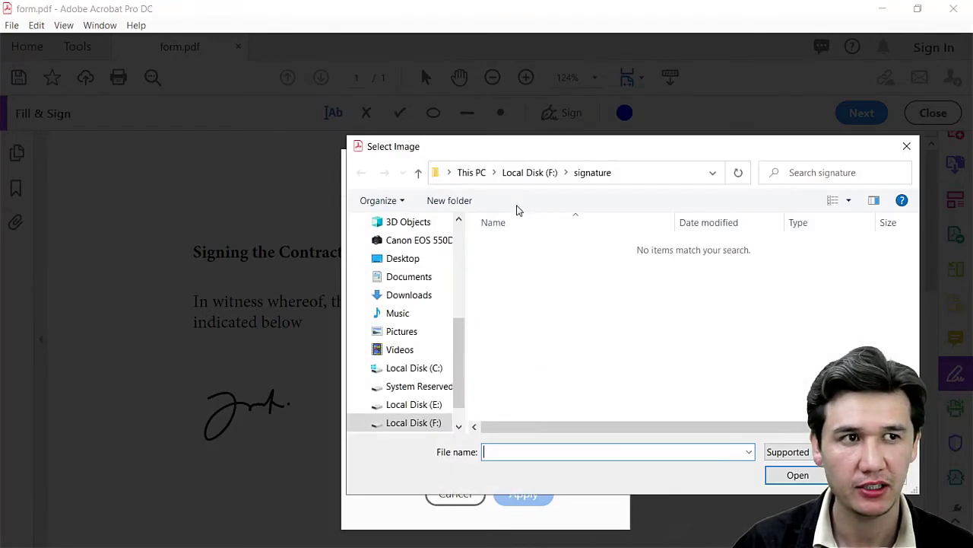
{"action": "key", "text": "Escape"}
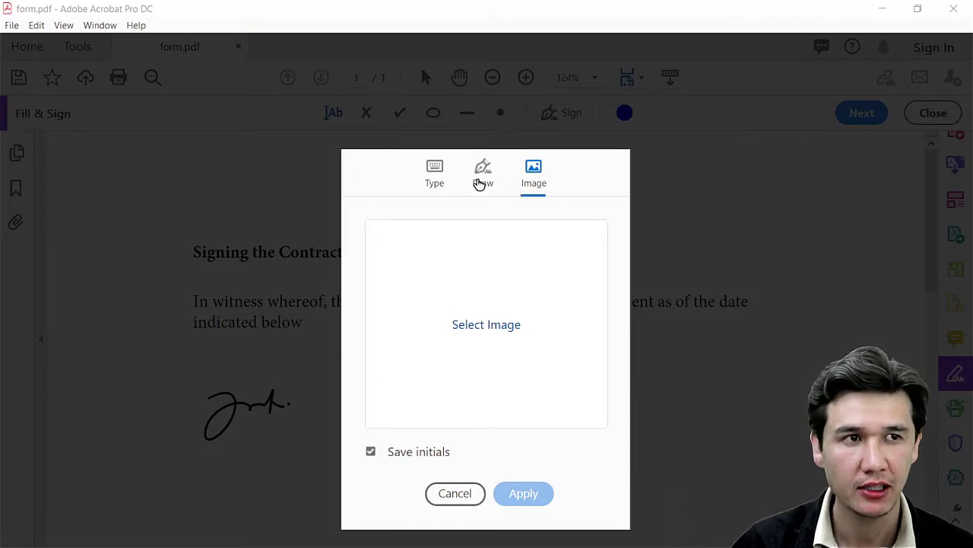
{"action": "left_click", "coordinate": [479, 184]}
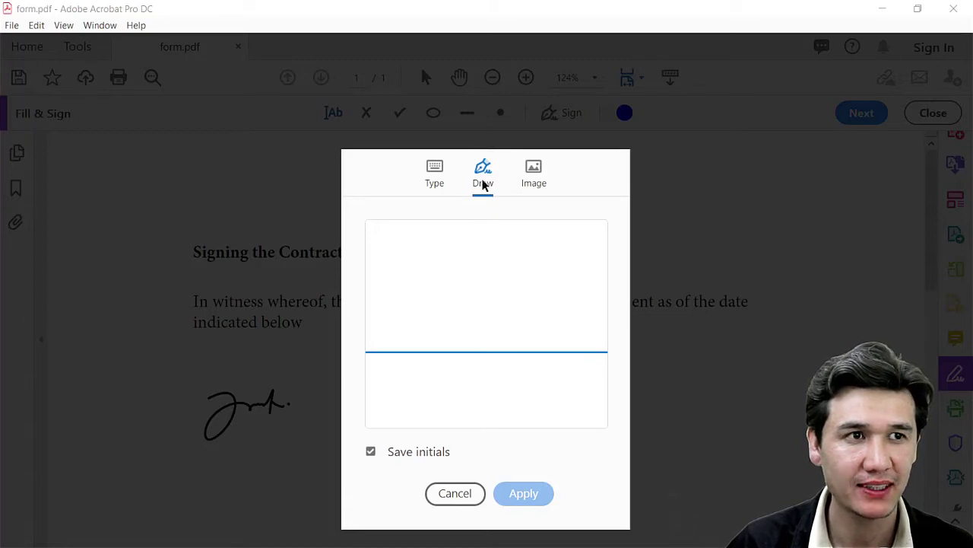
{"action": "mouse_move", "coordinate": [438, 255]}
{"action": "left_mouse_down"}
{"action": "mouse_move", "coordinate": [456, 299]}
{"action": "mouse_move", "coordinate": [515, 270]}
{"action": "mouse_move", "coordinate": [522, 281]}
{"action": "left_mouse_up"}
{"action": "left_click_drag", "start_coordinate": [498, 275], "coordinate": [546, 268]}
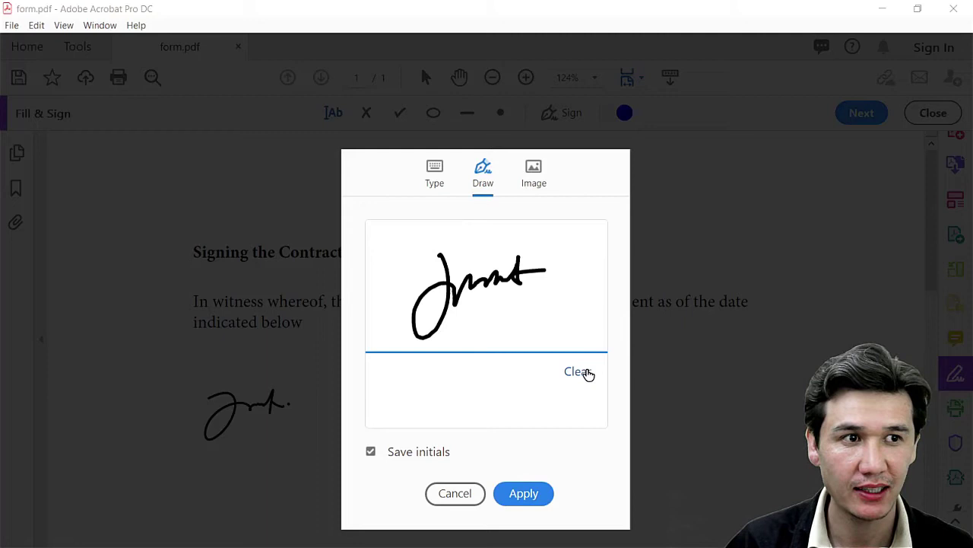
{"action": "left_click", "coordinate": [583, 375]}
{"action": "mouse_move", "coordinate": [441, 260]}
{"action": "left_mouse_down"}
{"action": "mouse_move", "coordinate": [432, 343]}
{"action": "mouse_move", "coordinate": [522, 253]}
{"action": "mouse_move", "coordinate": [554, 263]}
{"action": "left_mouse_up"}
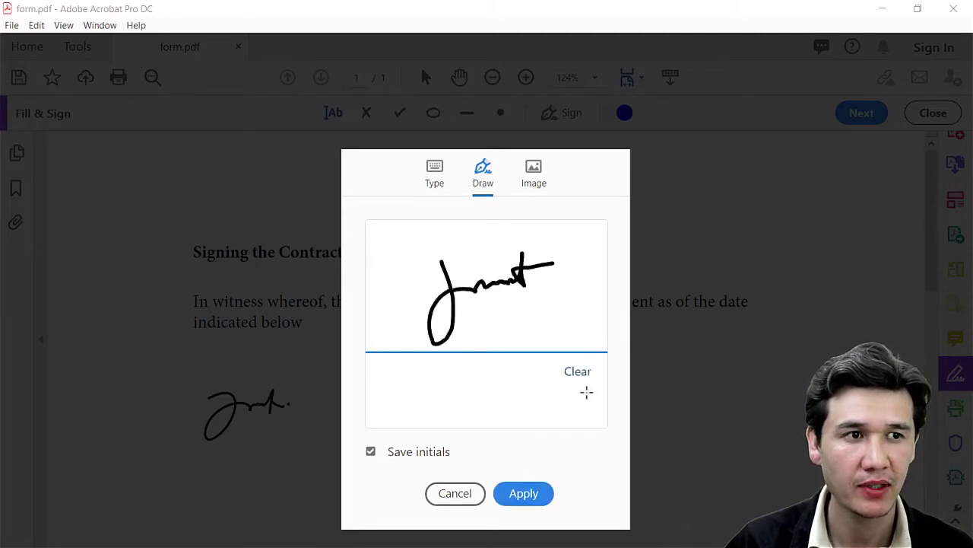
{"action": "left_click", "coordinate": [578, 372]}
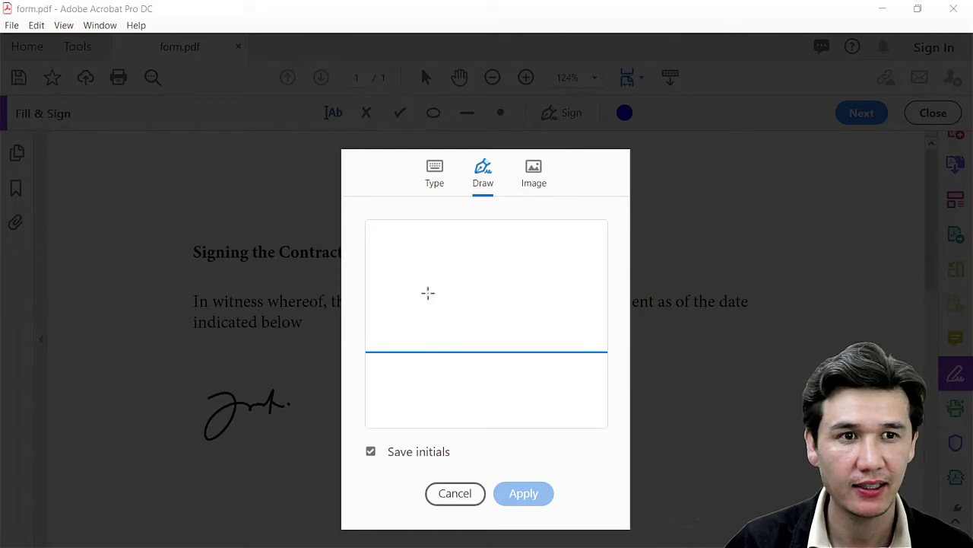
Draw handwritten initials with a short underline and a final dot, and apply them above the "Signing the Contract" heading
{"action": "mouse_move", "coordinate": [411, 288]}
{"action": "left_mouse_down"}
{"action": "mouse_move", "coordinate": [505, 273]}
{"action": "mouse_move", "coordinate": [539, 250]}
{"action": "mouse_move", "coordinate": [571, 268]}
{"action": "mouse_move", "coordinate": [562, 287]}
{"action": "left_mouse_up"}
{"action": "left_click", "coordinate": [571, 266]}
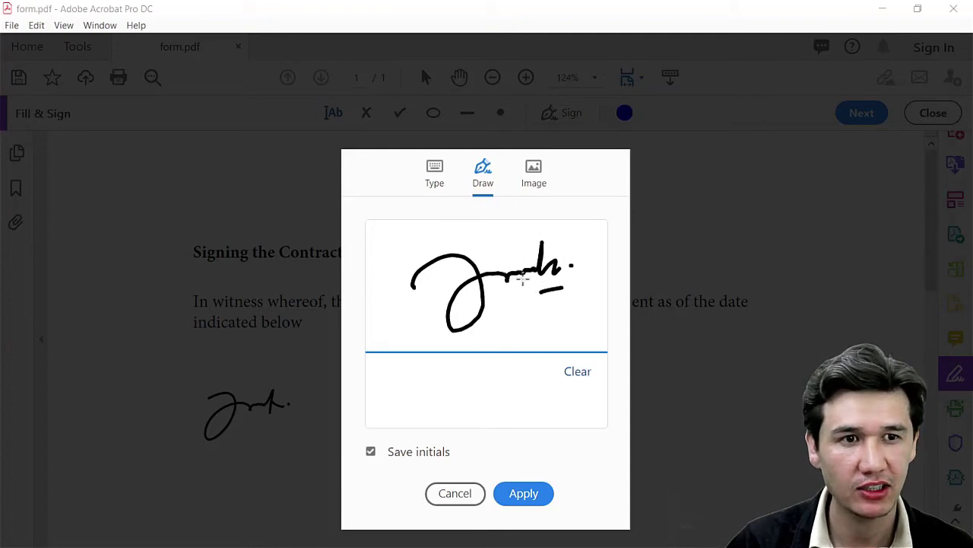
{"action": "left_click", "coordinate": [541, 492]}
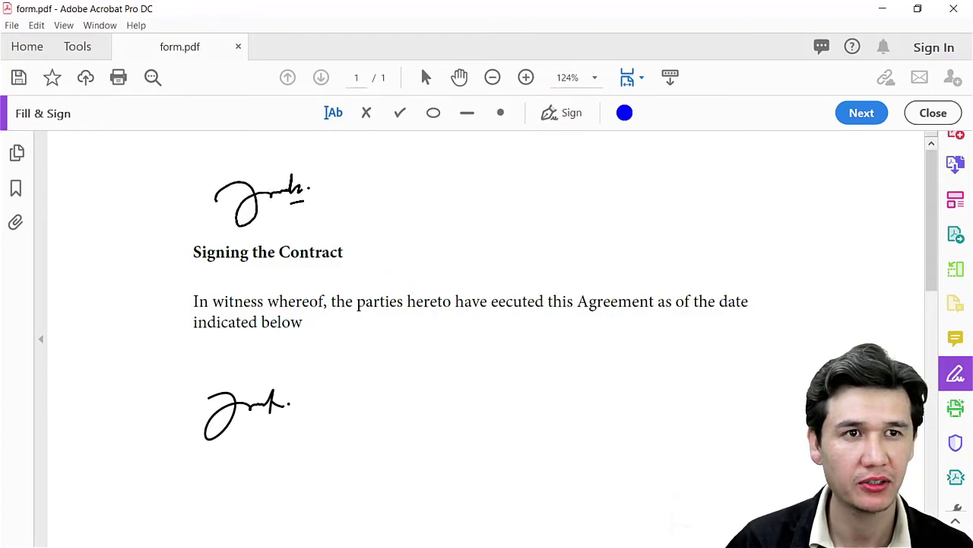
Move the new initials below the agreement paragraph beside the old signature, discard the stray text box, and close Fill & Sign
{"action": "left_click", "coordinate": [259, 202]}
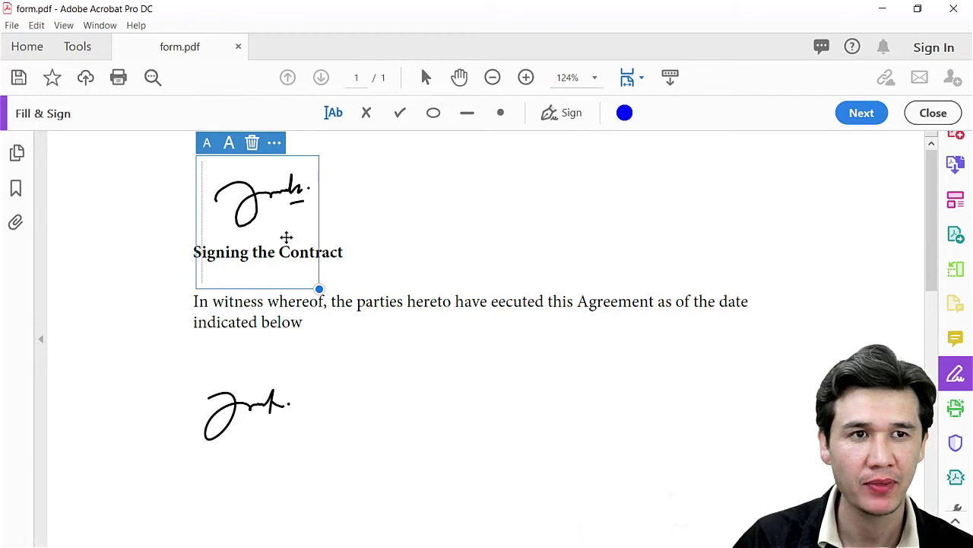
{"action": "left_click_drag", "start_coordinate": [282, 200], "coordinate": [379, 375]}
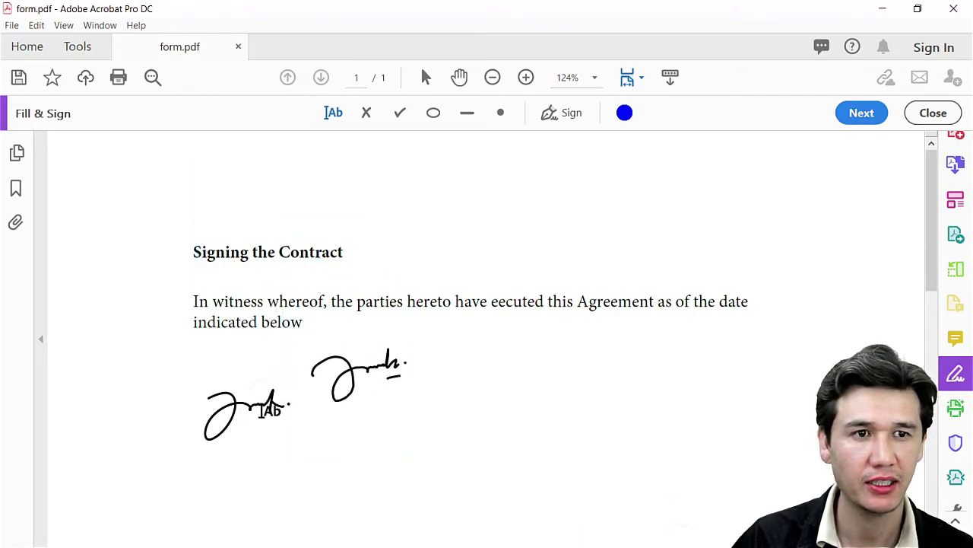
{"action": "left_click", "coordinate": [257, 408]}
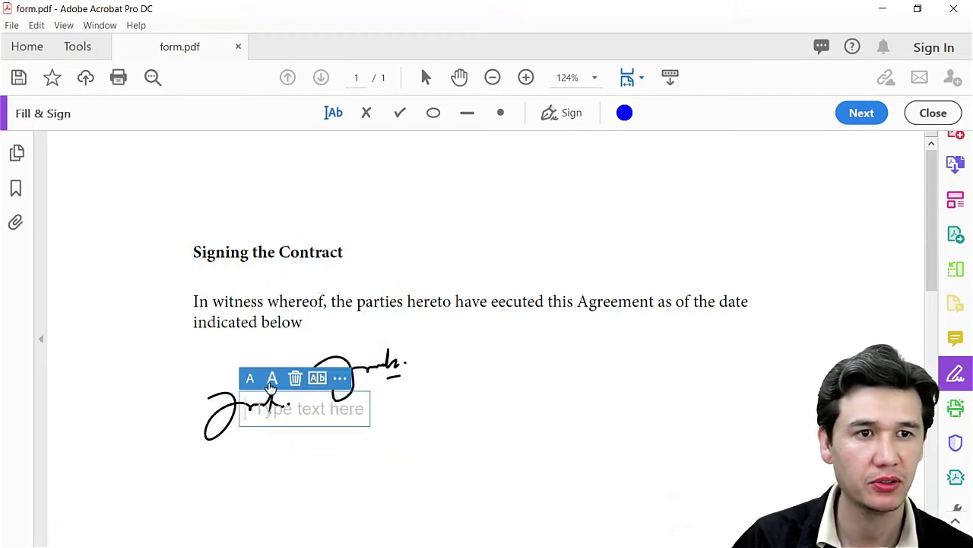
{"action": "left_click", "coordinate": [296, 378]}
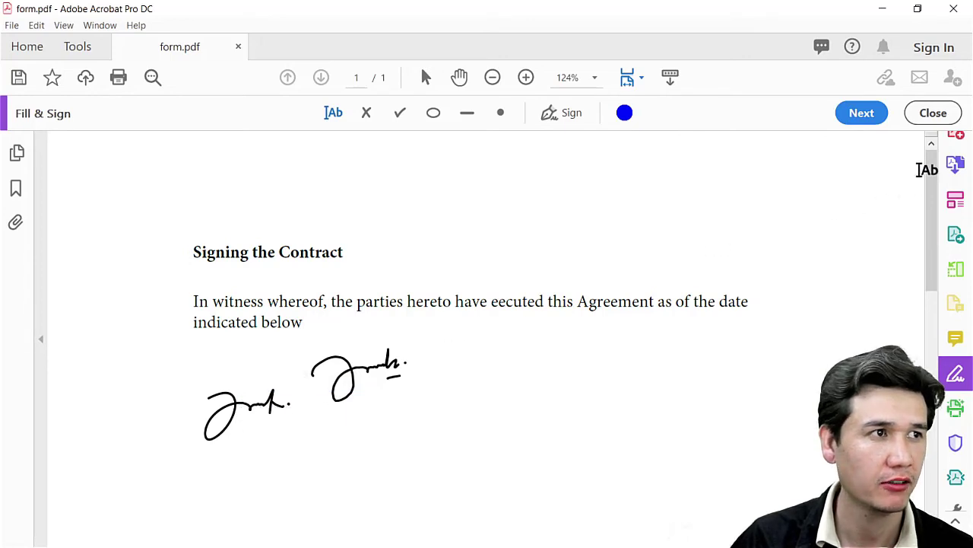
{"action": "left_click", "coordinate": [930, 114]}
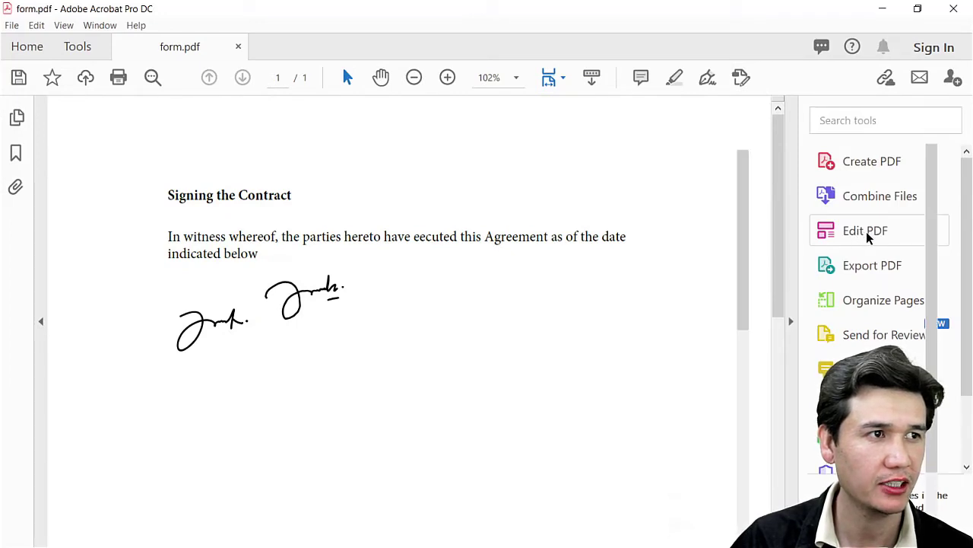
Delete the old signature without the underline in Edit PDF mode and leave editing
{"action": "left_click", "coordinate": [866, 234]}
{"action": "left_click", "coordinate": [228, 365]}
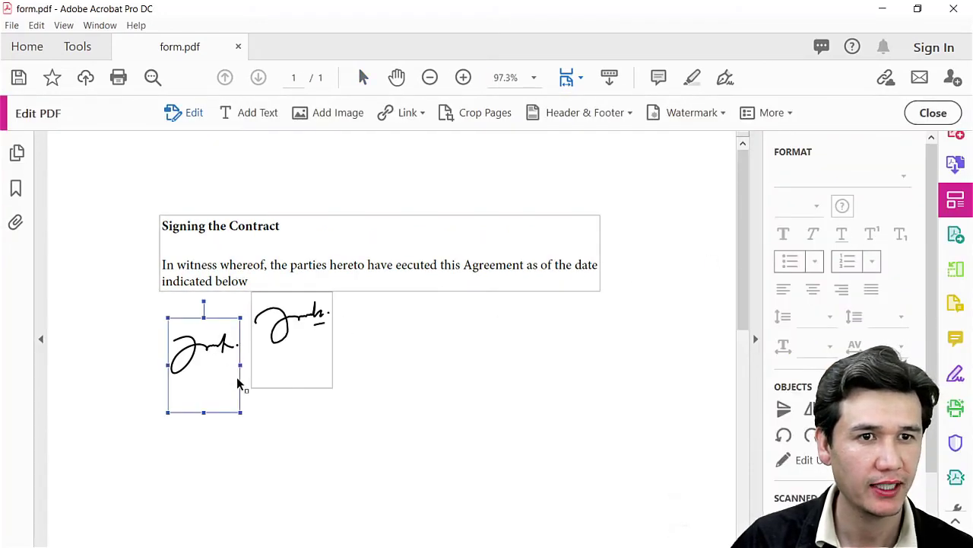
{"action": "key", "text": "Delete"}
{"action": "left_click", "coordinate": [268, 350]}
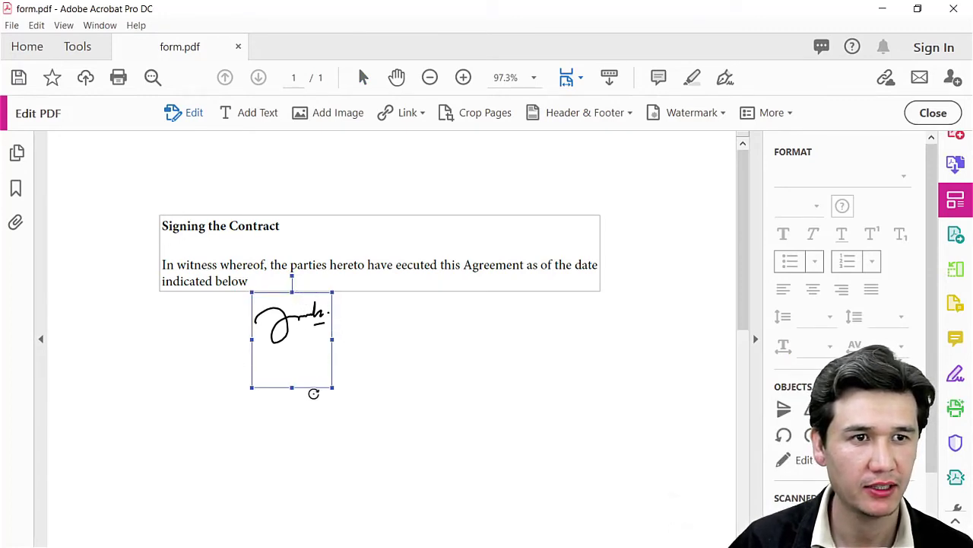
{"action": "left_click", "coordinate": [425, 367]}
{"action": "left_click", "coordinate": [317, 339]}
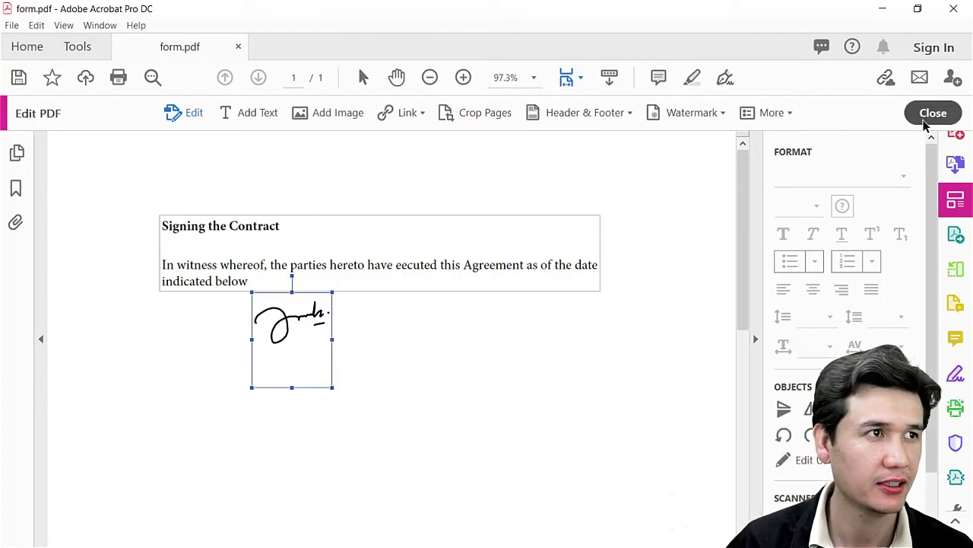
{"action": "left_click", "coordinate": [932, 113]}
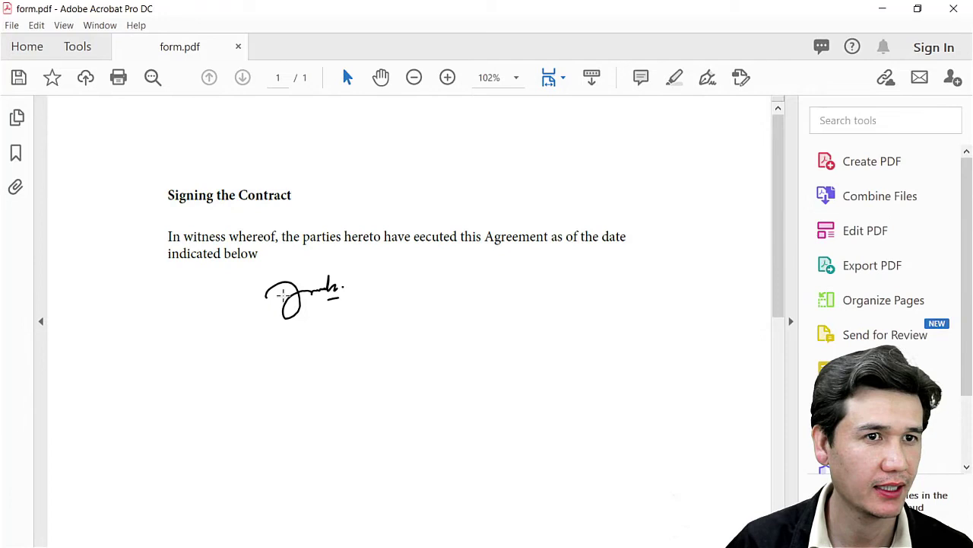
Move the remaining underlined signature in Edit PDF mode to the paragraph's left edge, just below the text, and leave editing
{"action": "left_click", "coordinate": [283, 295]}
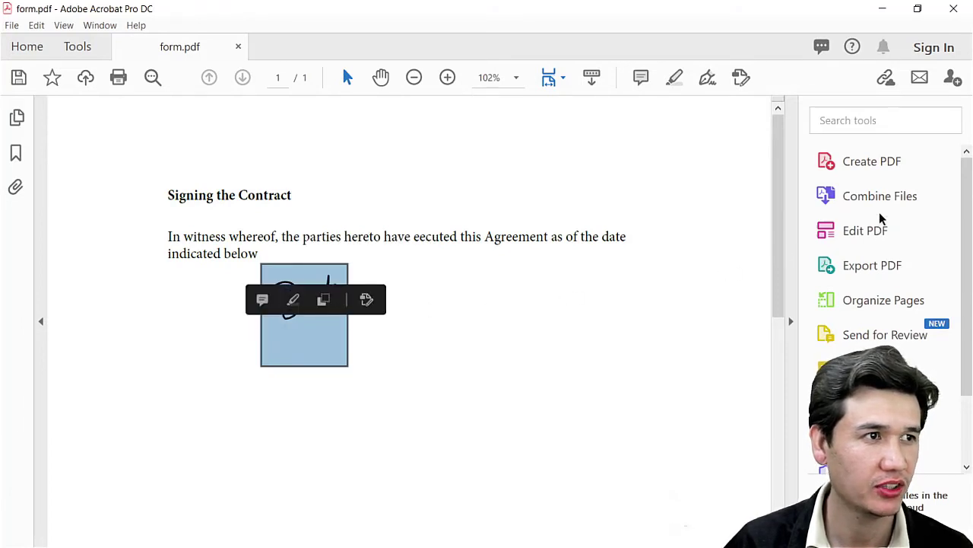
{"action": "left_click", "coordinate": [873, 234]}
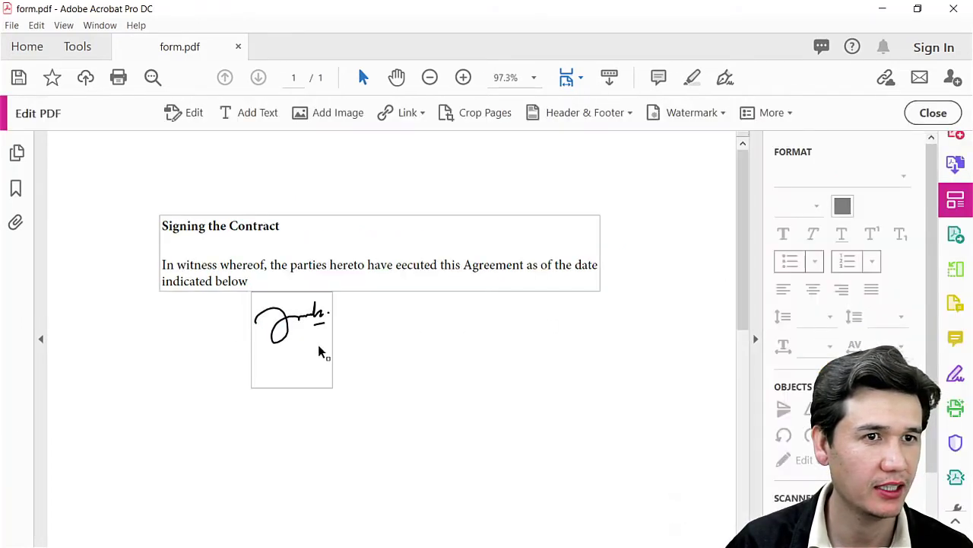
{"action": "left_click", "coordinate": [330, 352]}
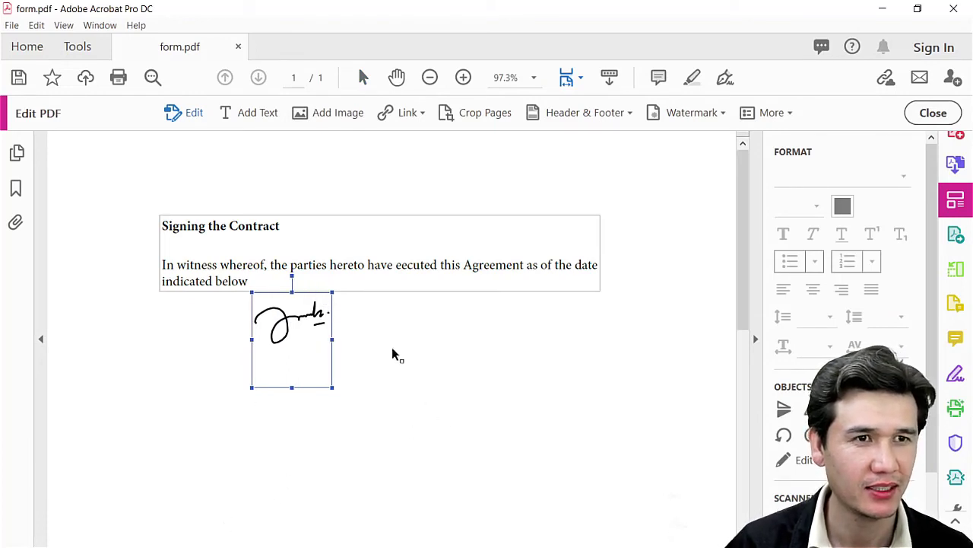
{"action": "mouse_move", "coordinate": [305, 292]}
{"action": "left_mouse_down"}
{"action": "mouse_move", "coordinate": [260, 323]}
{"action": "mouse_move", "coordinate": [210, 315]}
{"action": "mouse_move", "coordinate": [210, 302]}
{"action": "mouse_move", "coordinate": [219, 311]}
{"action": "left_mouse_up"}
{"action": "left_click", "coordinate": [342, 426]}
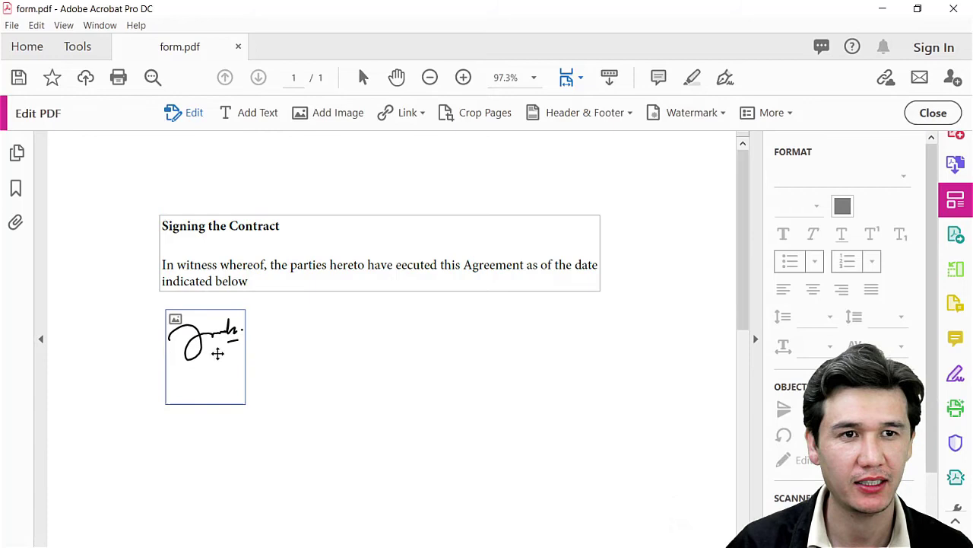
{"action": "left_click", "coordinate": [934, 112]}
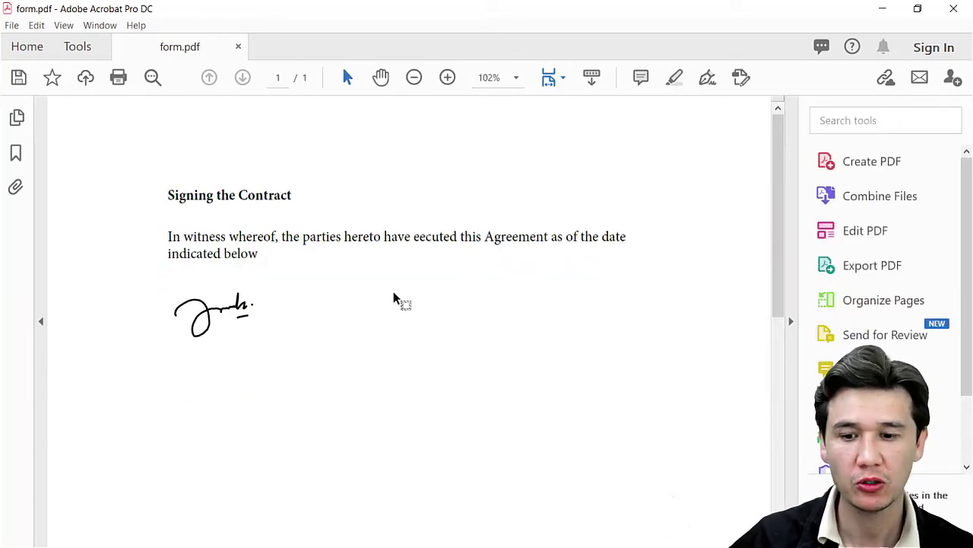
Start saving the signed PDF as a new copy in the signature folder on Local Disk (F:)
{"action": "left_click", "coordinate": [12, 26]}
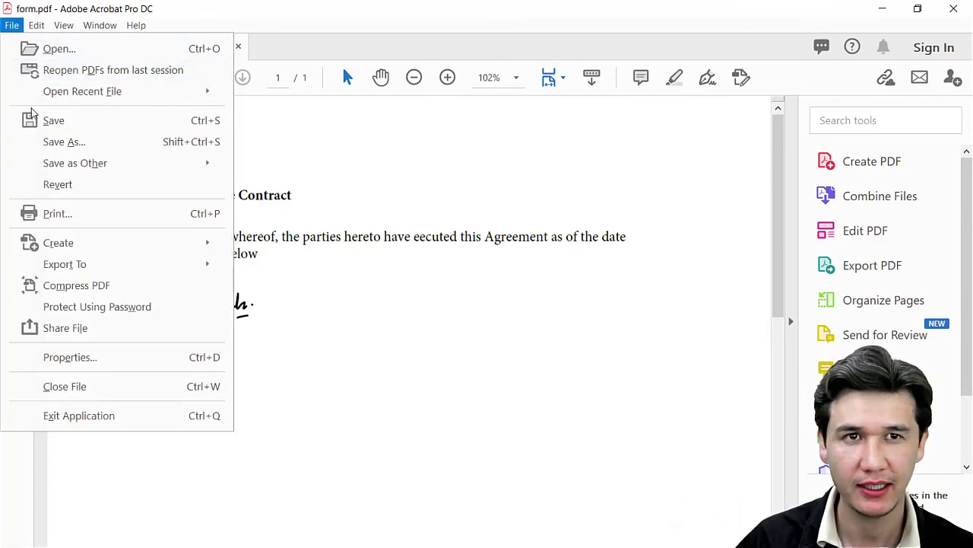
{"action": "left_click", "coordinate": [61, 143]}
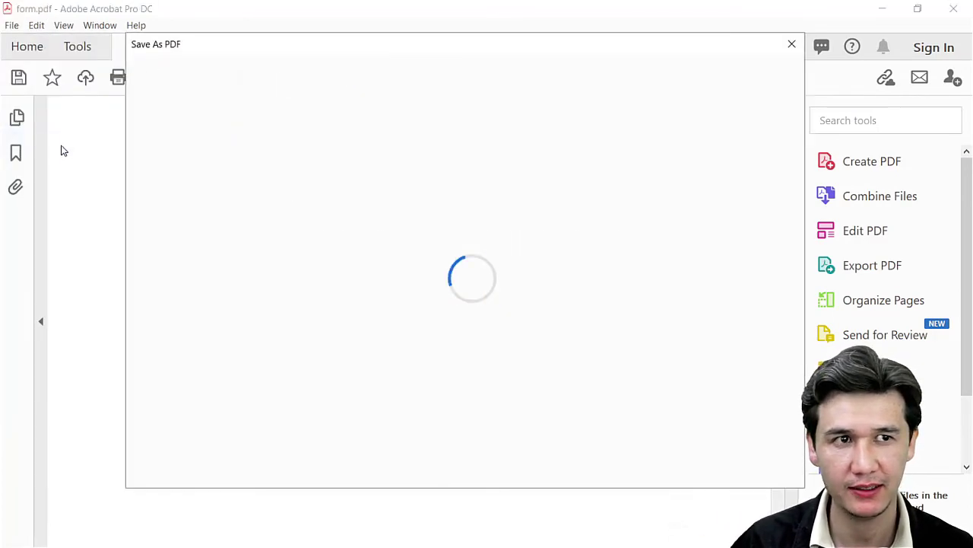
{"action": "left_click", "coordinate": [631, 461]}
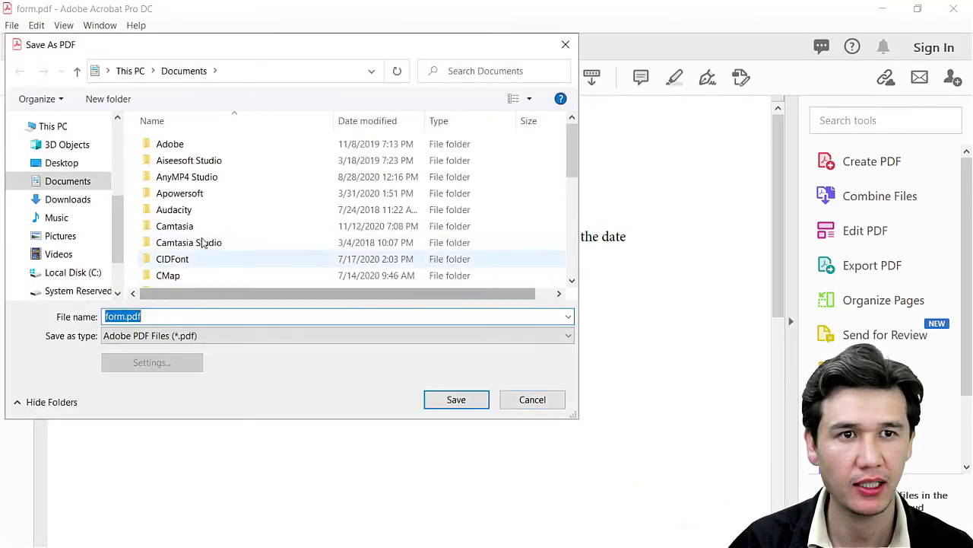
{"action": "scroll", "coordinate": [76, 266], "scroll_direction": "down", "scroll_amount": 2}
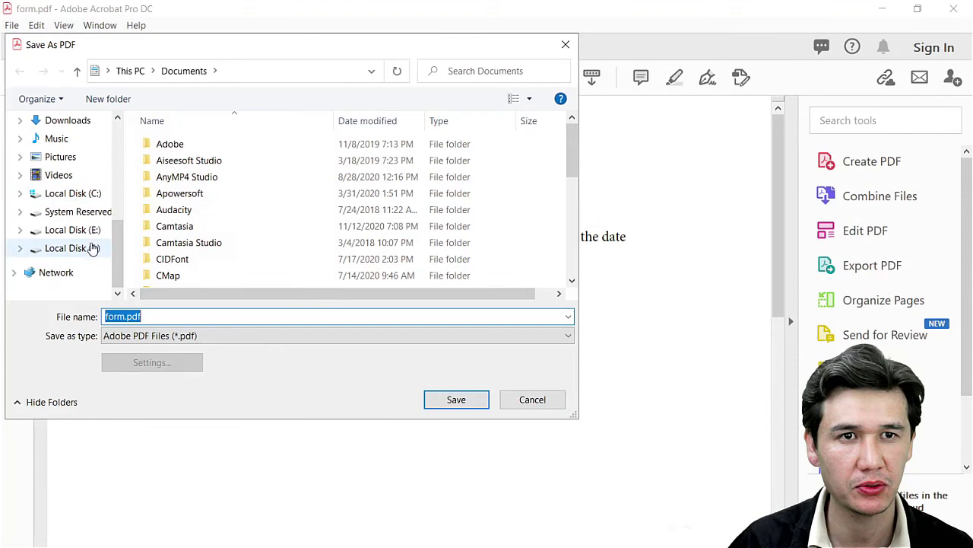
{"action": "left_click", "coordinate": [86, 251]}
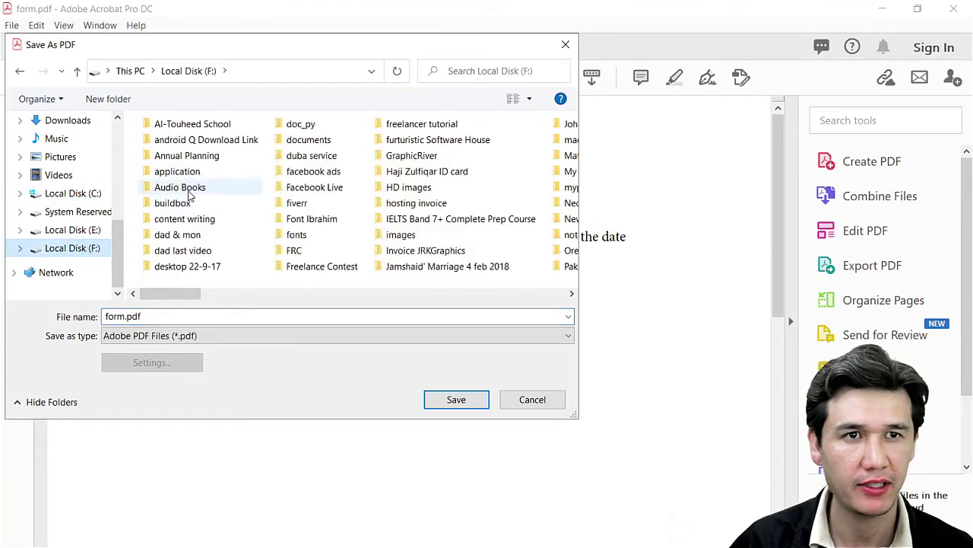
{"action": "left_click", "coordinate": [189, 194]}
{"action": "scroll", "coordinate": [194, 206], "scroll_direction": "down", "scroll_amount": 5}
{"action": "left_click", "coordinate": [218, 233]}
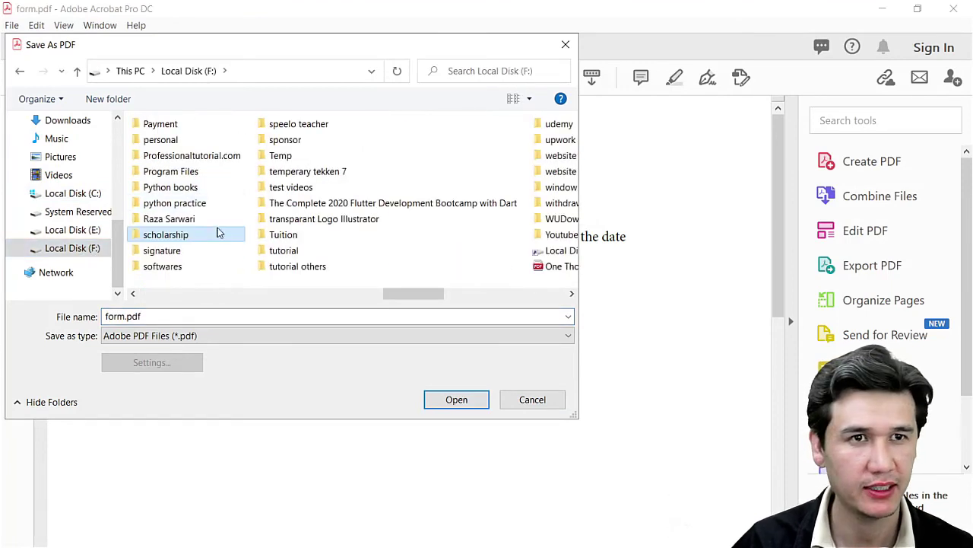
{"action": "double_click", "coordinate": [162, 251]}
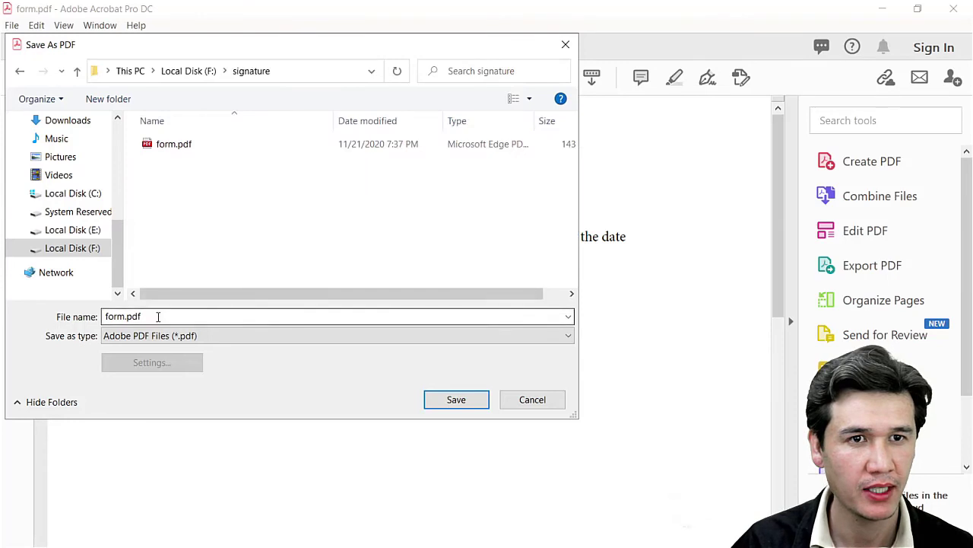
Name the copy "form new.pdf" and save it
{"action": "double_click", "coordinate": [149, 316]}
{"action": "left_click", "coordinate": [124, 316]}
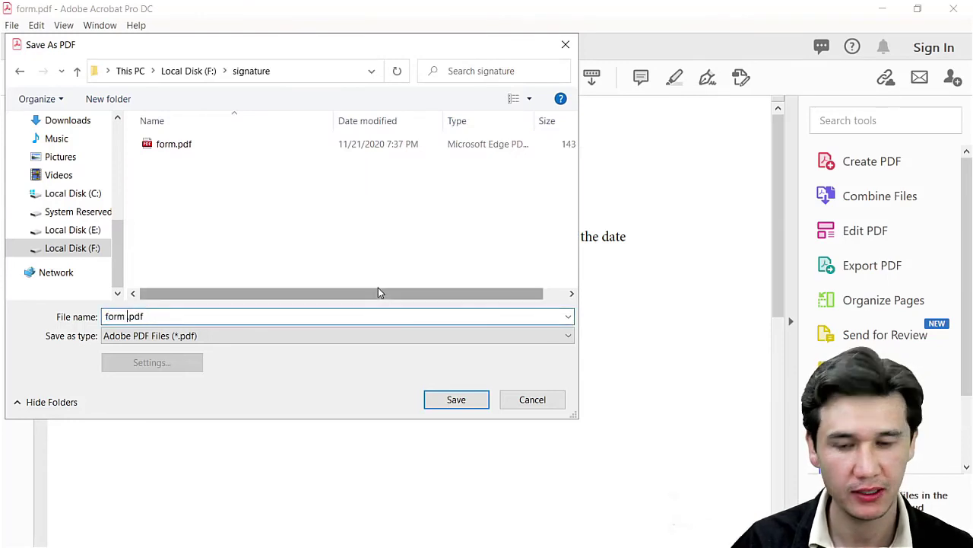
{"action": "type", "text": "new"}
{"action": "key", "text": "Return"}
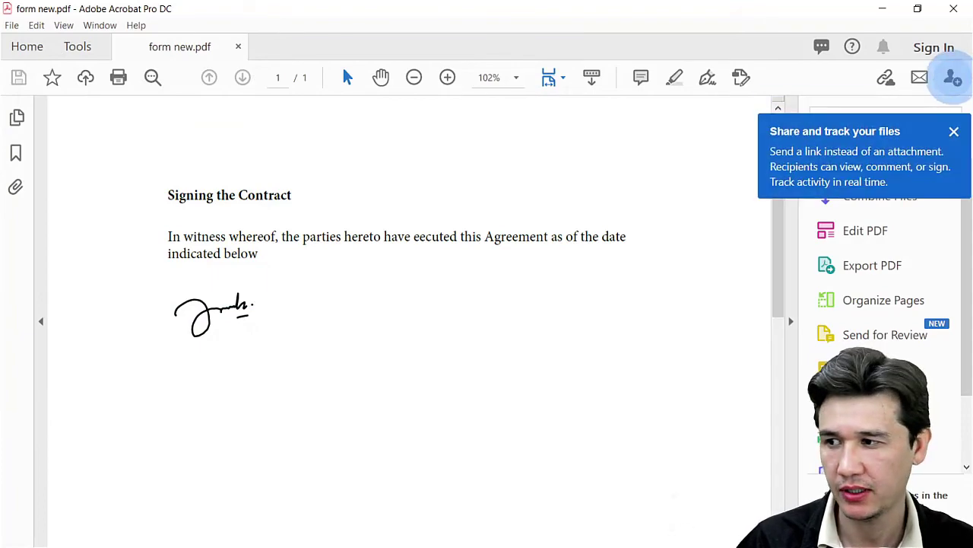
Switch to File Explorer and open form new.pdf from the signature folder to check the saved signature, closing the viewer after checking
{"action": "key", "text": "alt+Tab"}
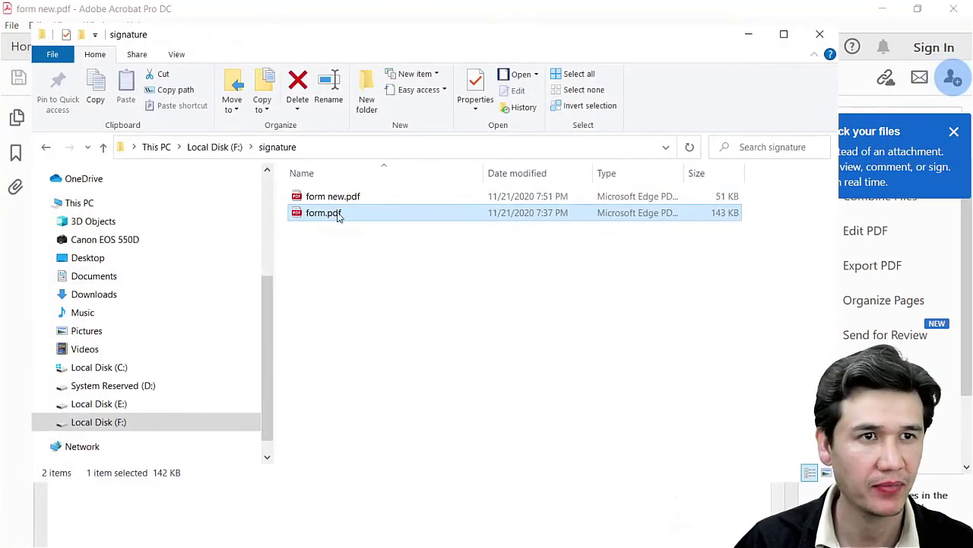
{"action": "left_click", "coordinate": [319, 196]}
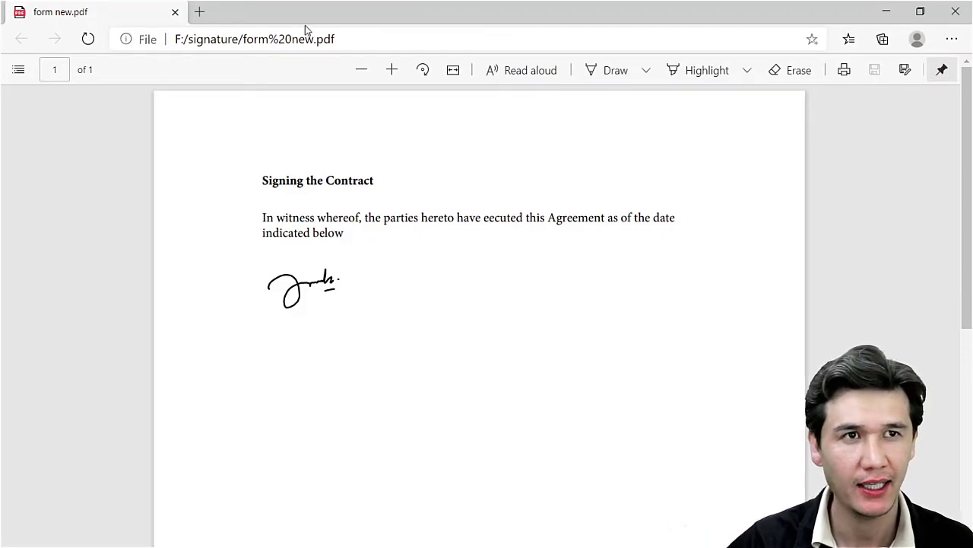
{"action": "left_click", "coordinate": [952, 11]}
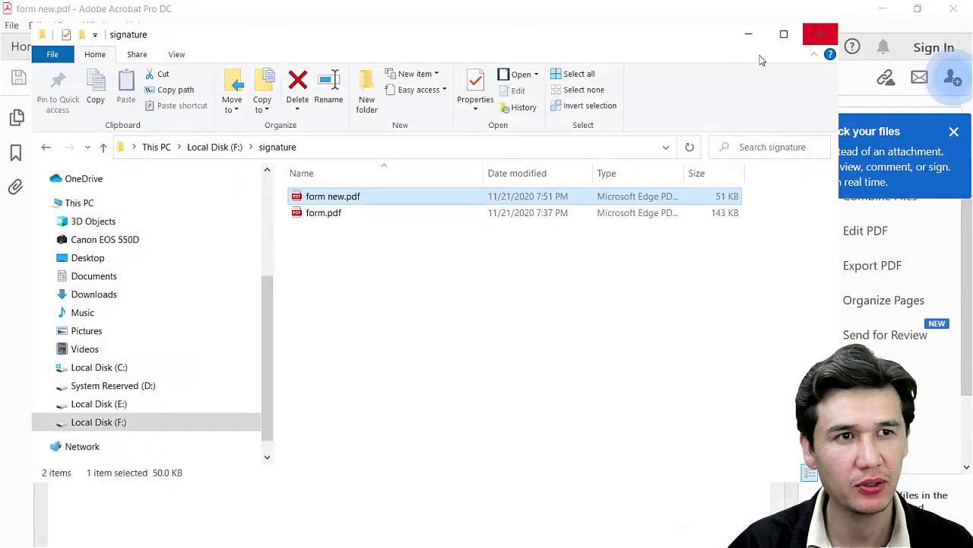
{"action": "double_click", "coordinate": [320, 199]}
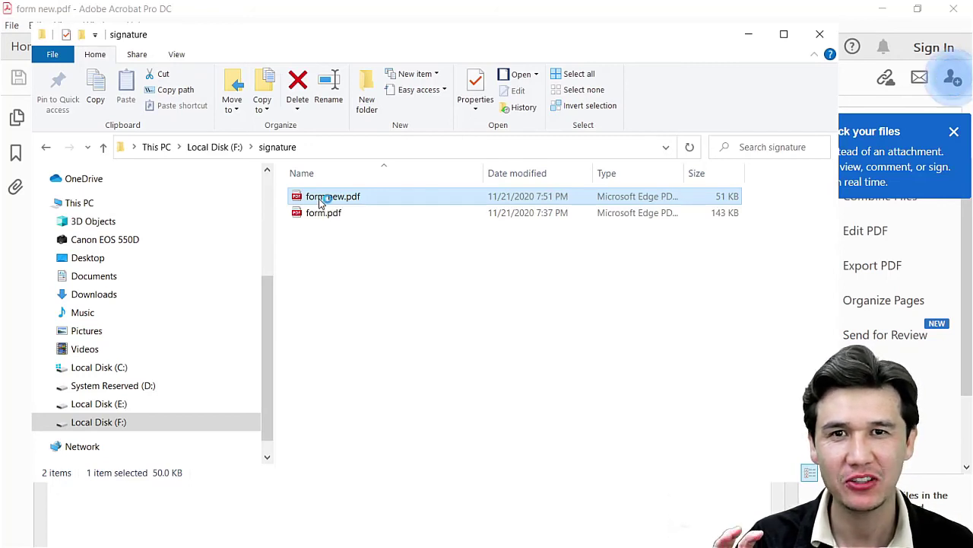